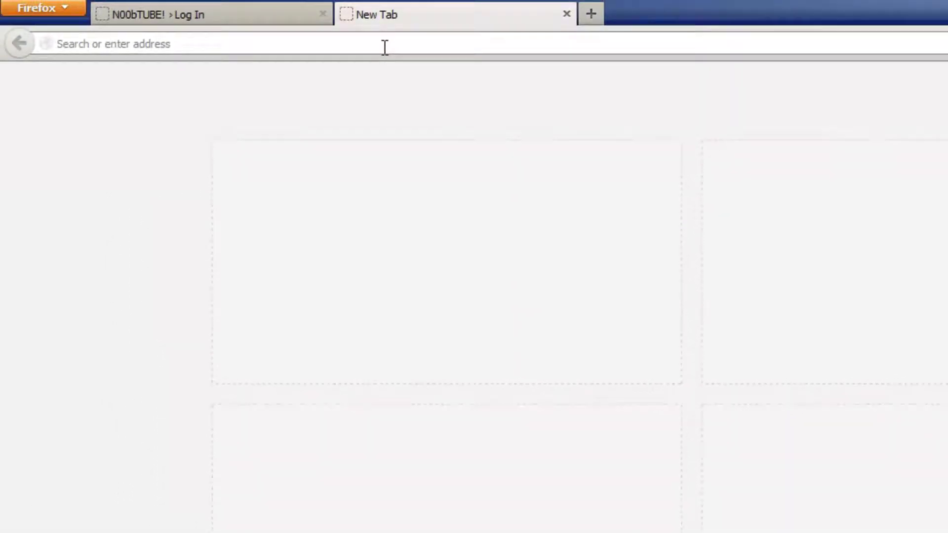
{"action": "type", "text": "n00"}
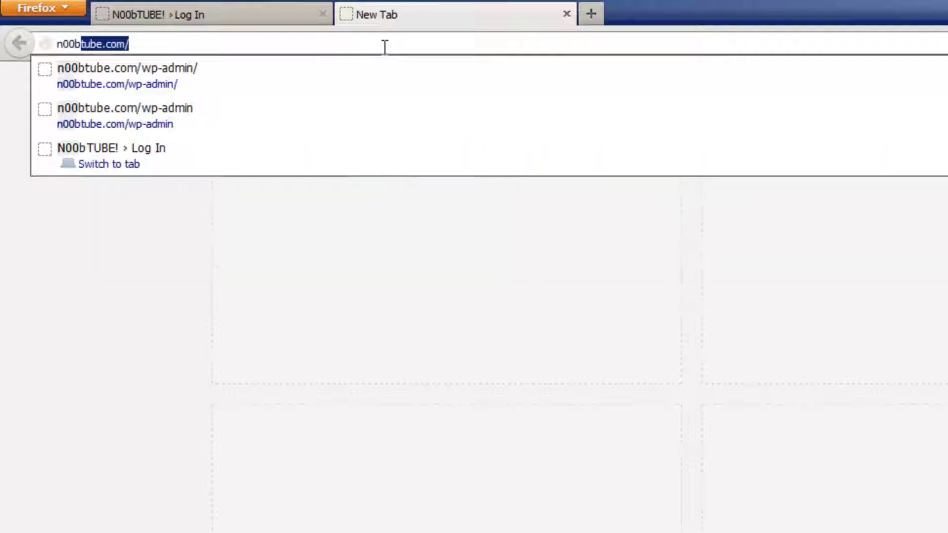
{"action": "type", "text": "btube.com"}
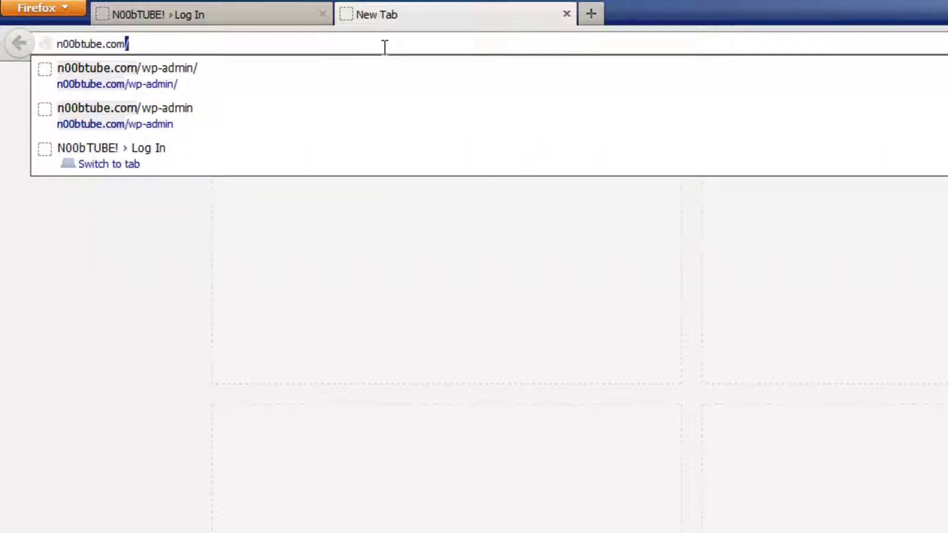
{"action": "type", "text": "/"}
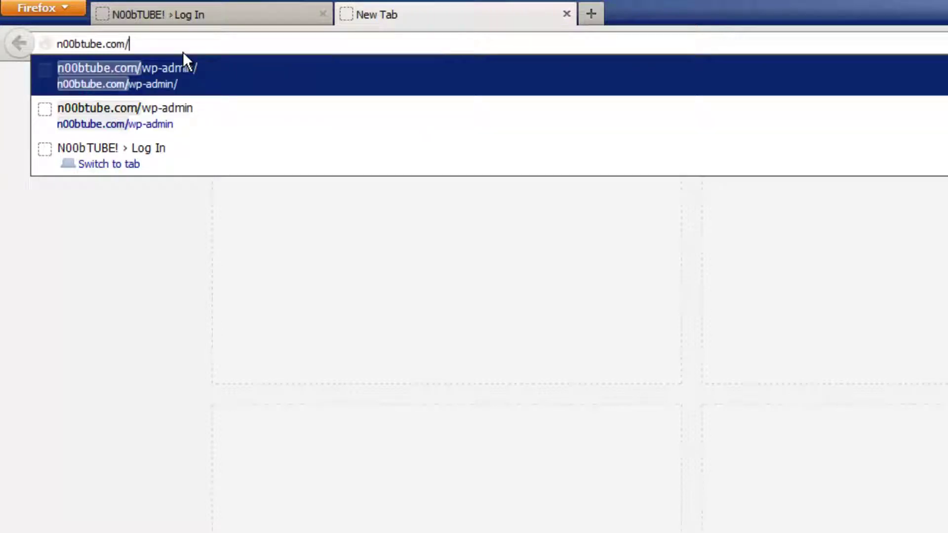
{"action": "type", "text": "wp-admin"}
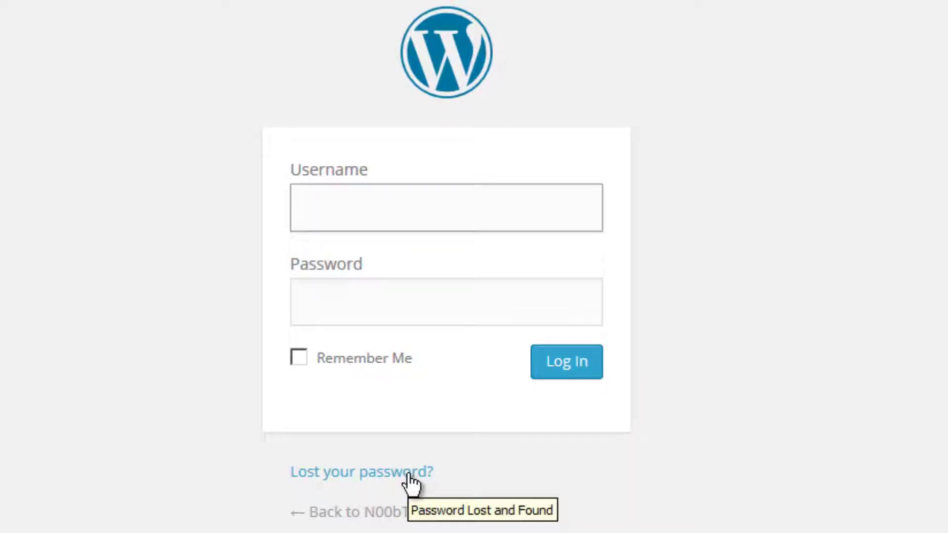
Request a password-reset email for the admin username via 'Lost your password?'
{"action": "left_click", "coordinate": [409, 475]}
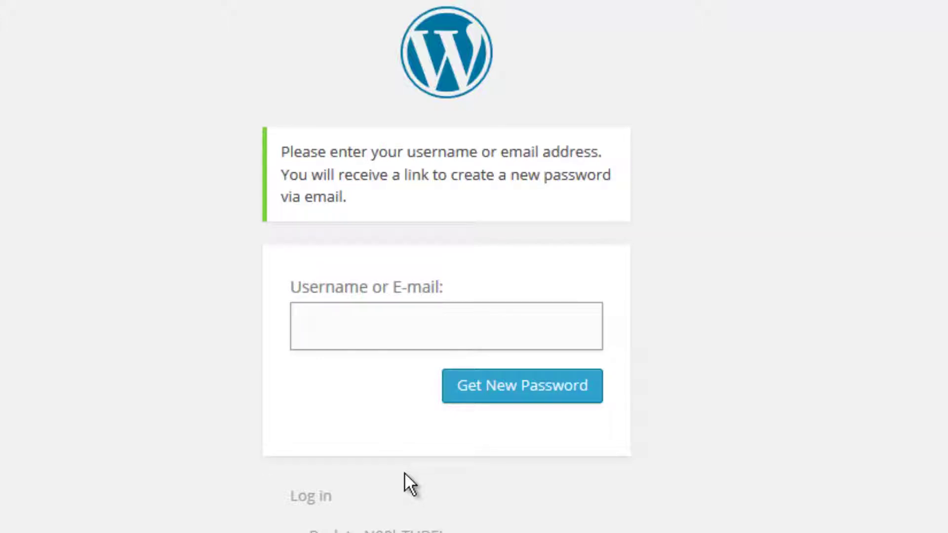
{"action": "type", "text": "admin"}
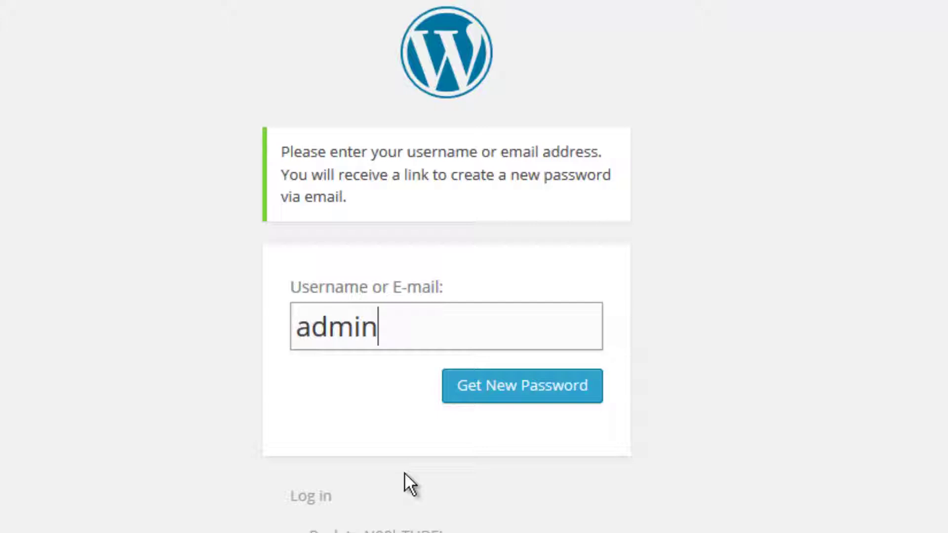
{"action": "left_click", "coordinate": [502, 398]}
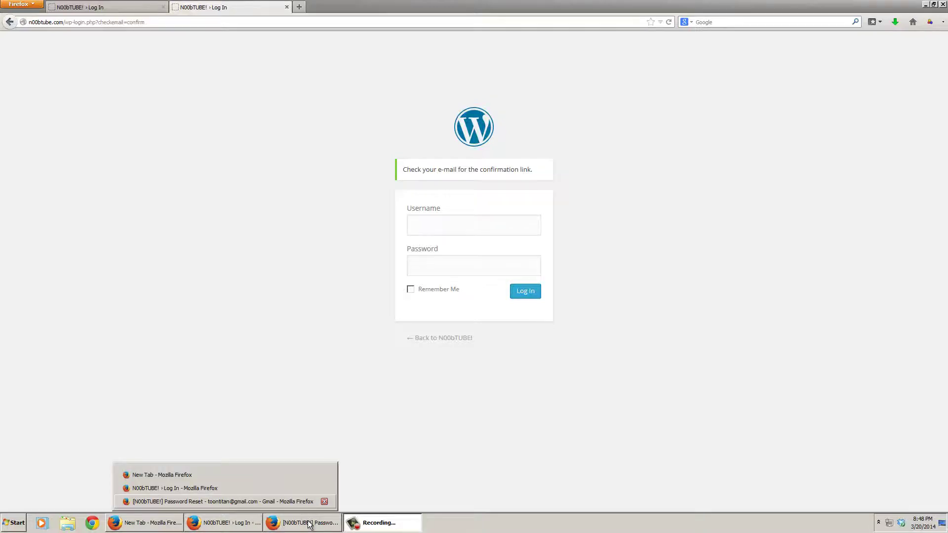
Switch to Gmail and follow the reset link in the WordPress Password Reset email
{"action": "left_click", "coordinate": [196, 530]}
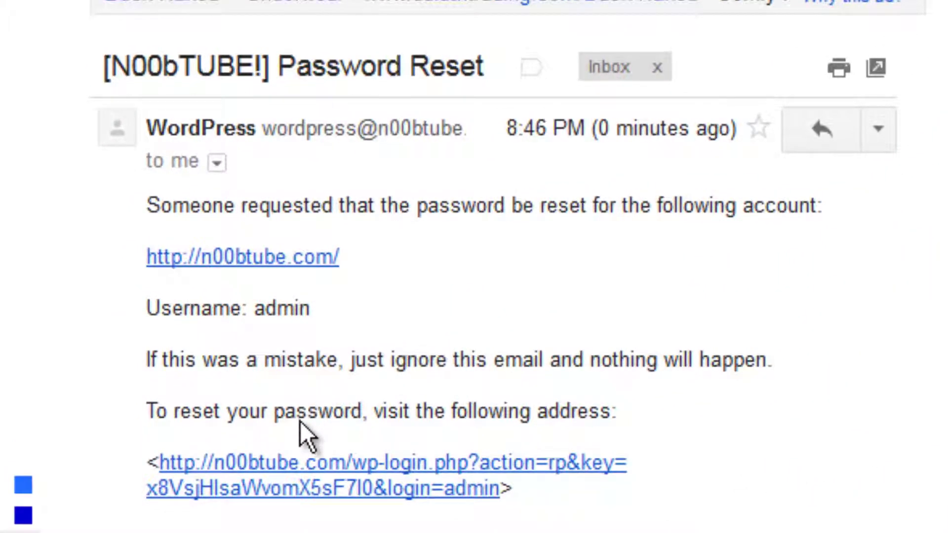
{"action": "left_click", "coordinate": [299, 466]}
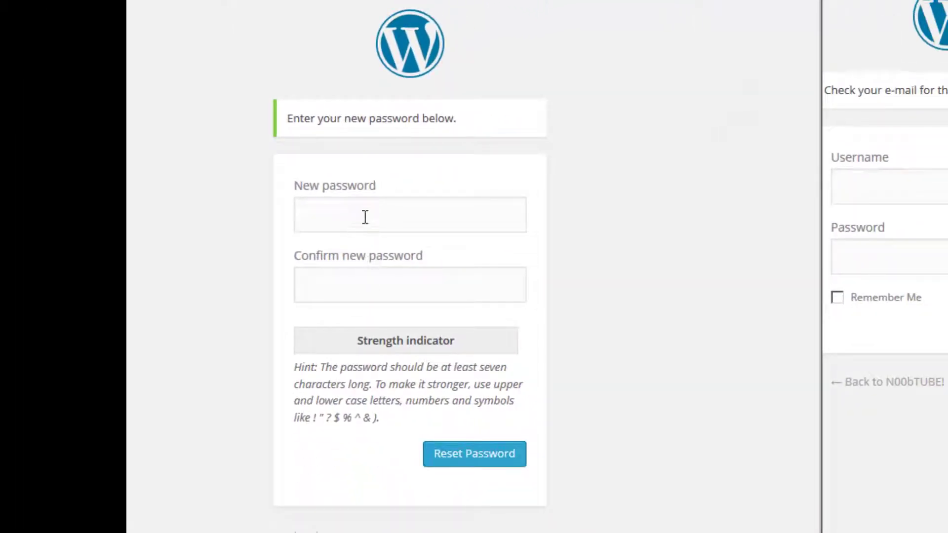
Enter the new admin password in both fields and reset it
{"action": "left_click", "coordinate": [365, 215]}
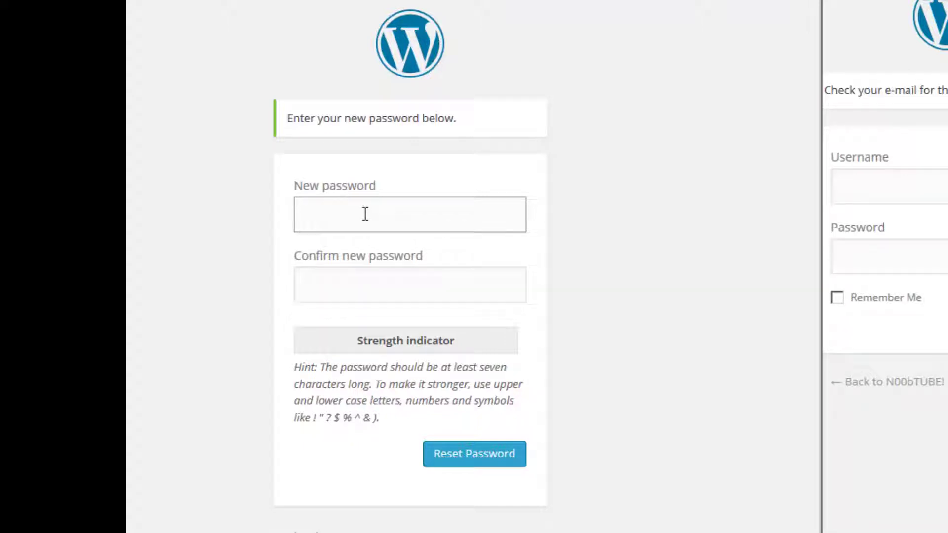
{"action": "type", "text": "passwor"}
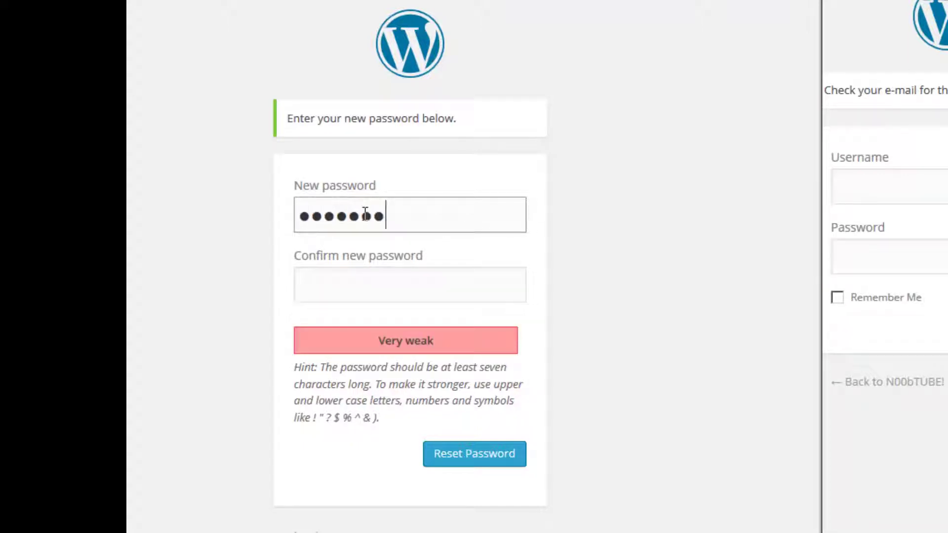
{"action": "type", "text": "d"}
{"action": "left_click", "coordinate": [449, 289]}
{"action": "type", "text": "pass"}
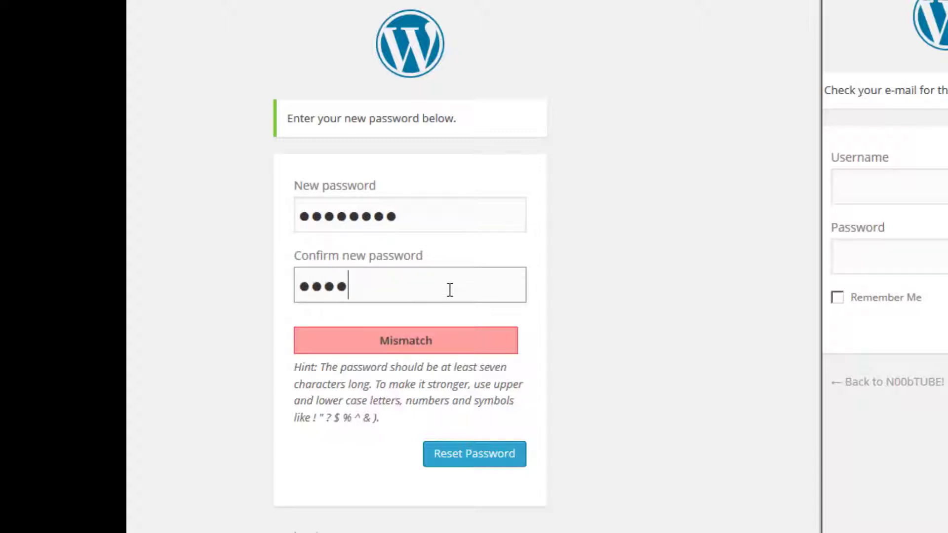
{"action": "type", "text": "word"}
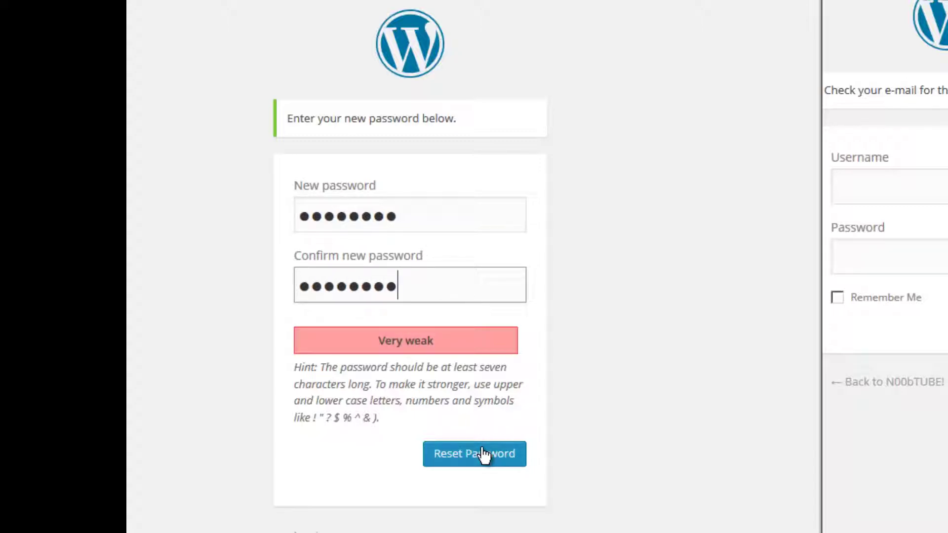
{"action": "left_click", "coordinate": [490, 462]}
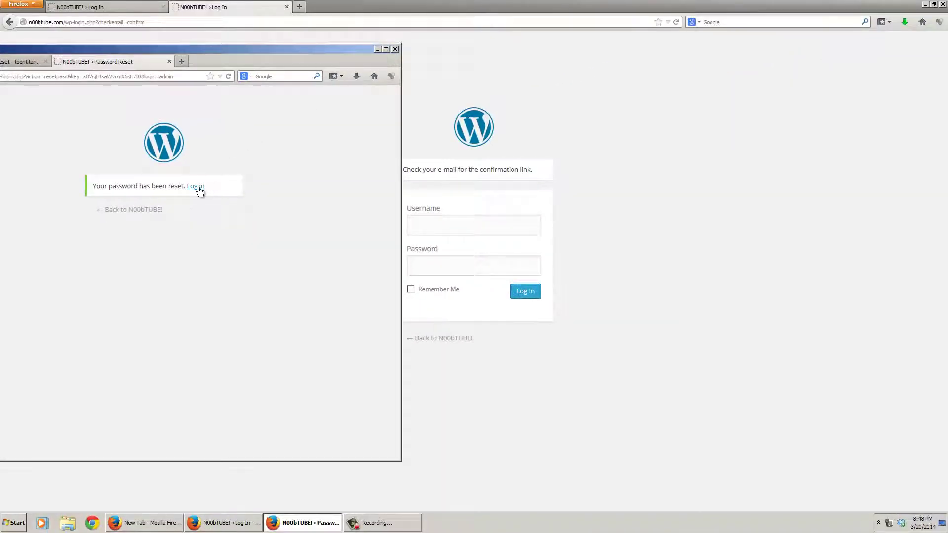
Close the small reset window with its tabs and return to the login form
{"action": "left_click", "coordinate": [395, 50]}
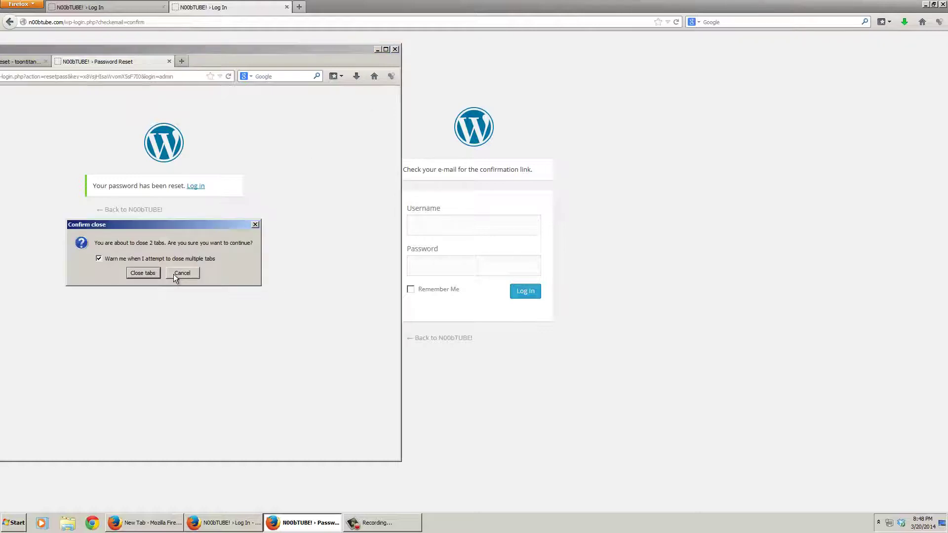
{"action": "left_click", "coordinate": [143, 273]}
{"action": "left_click", "coordinate": [447, 224]}
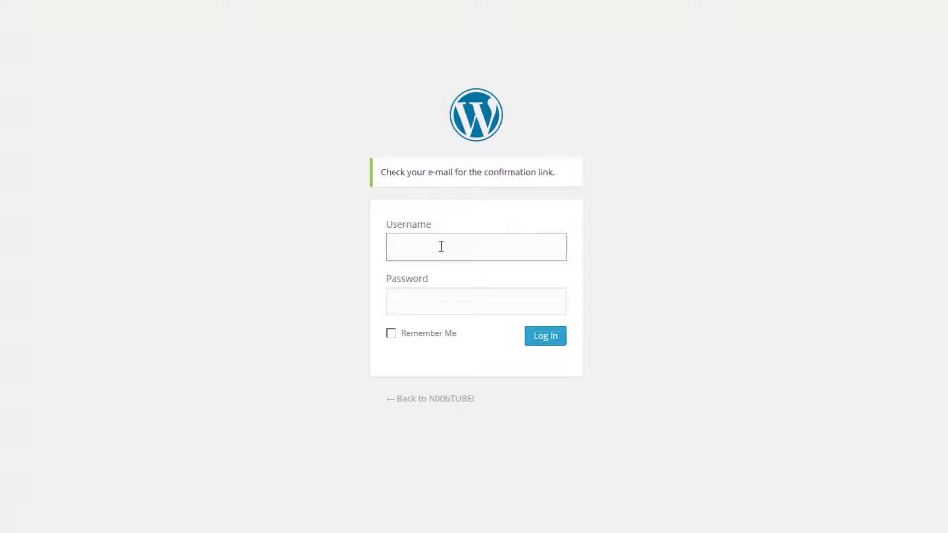
{"action": "type", "text": "admin"}
Log in as admin with the new password to reach the Dashboard
{"action": "key", "text": "Tab"}
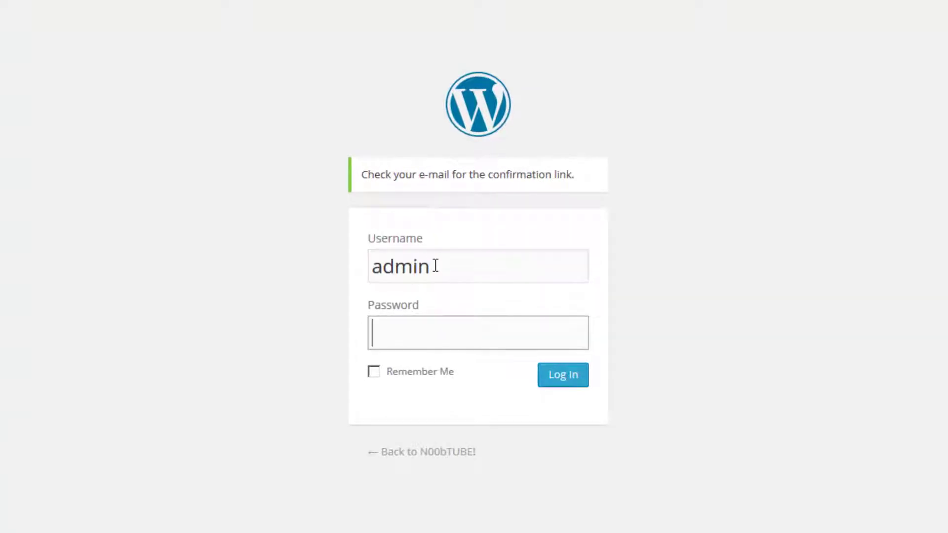
{"action": "type", "text": "*****"}
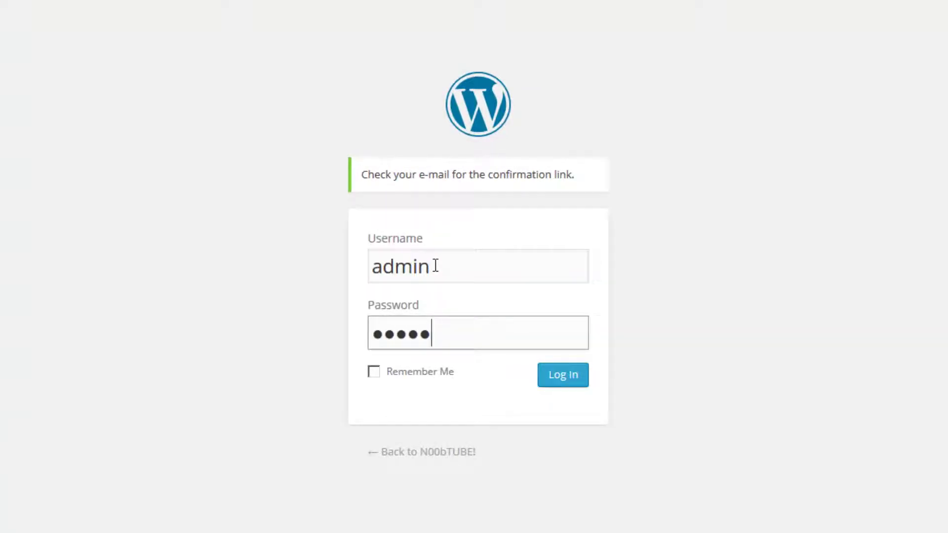
{"action": "type", "text": "***"}
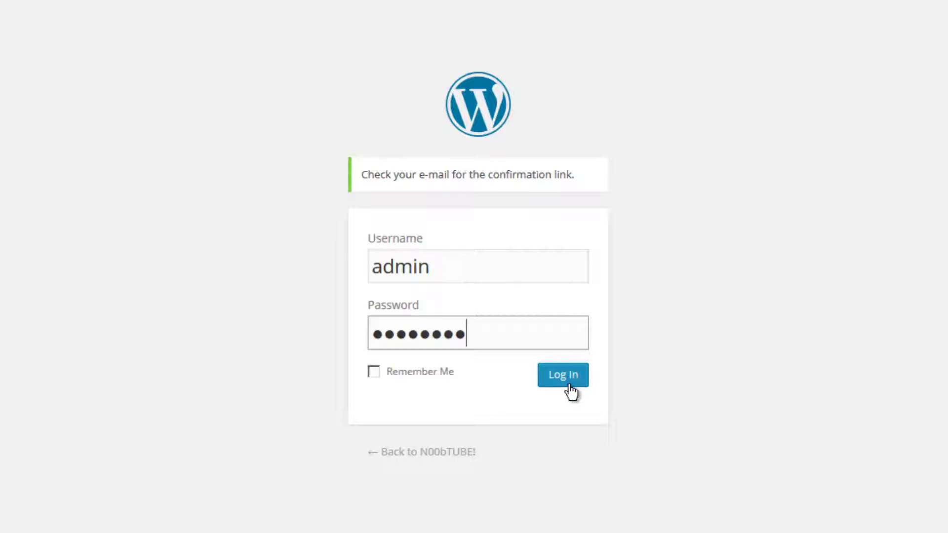
{"action": "left_click", "coordinate": [571, 385]}
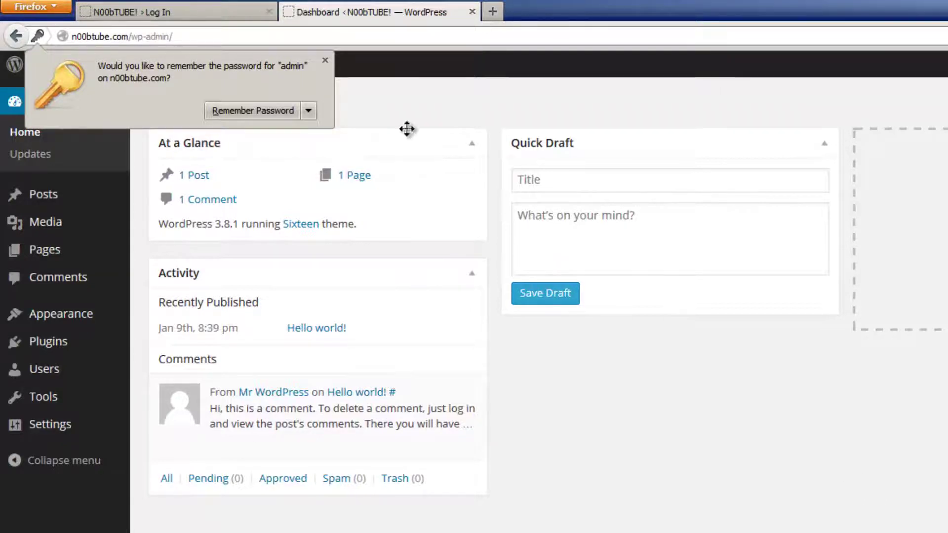
Dismiss Firefox's Remember Password prompt over the Dashboard
{"action": "left_click", "coordinate": [325, 61]}
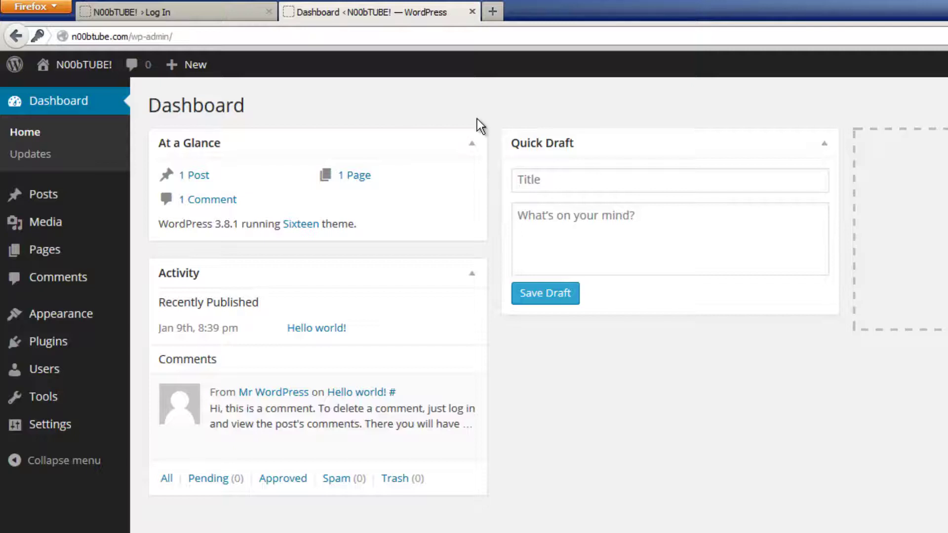
Navigate to n00btube.com/cpanel to reach the cPanel login page
{"action": "left_click", "coordinate": [379, 35]}
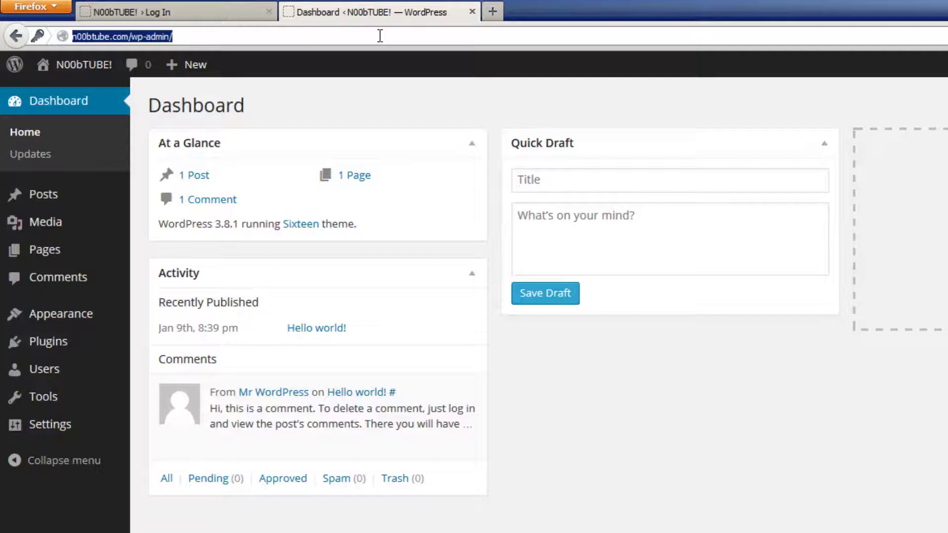
{"action": "type", "text": "n00b"}
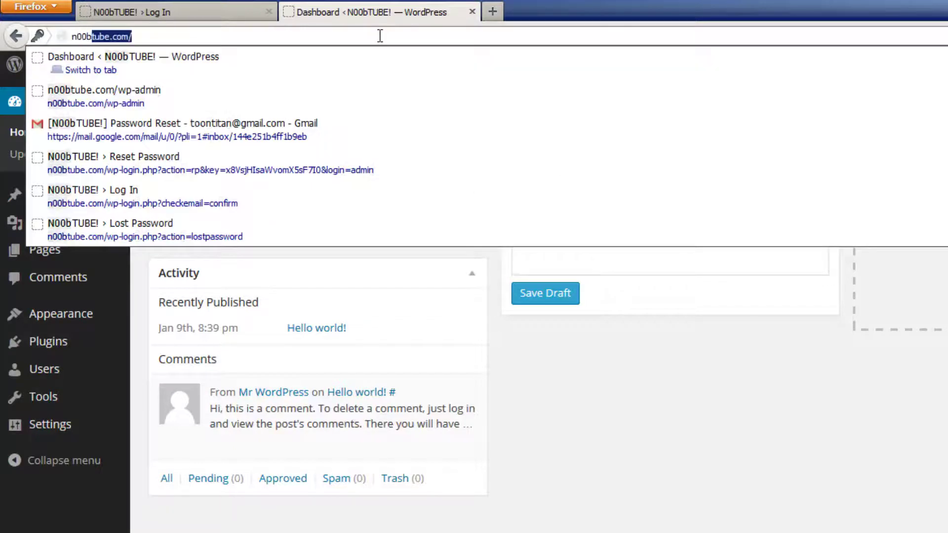
{"action": "type", "text": "tube.com/"}
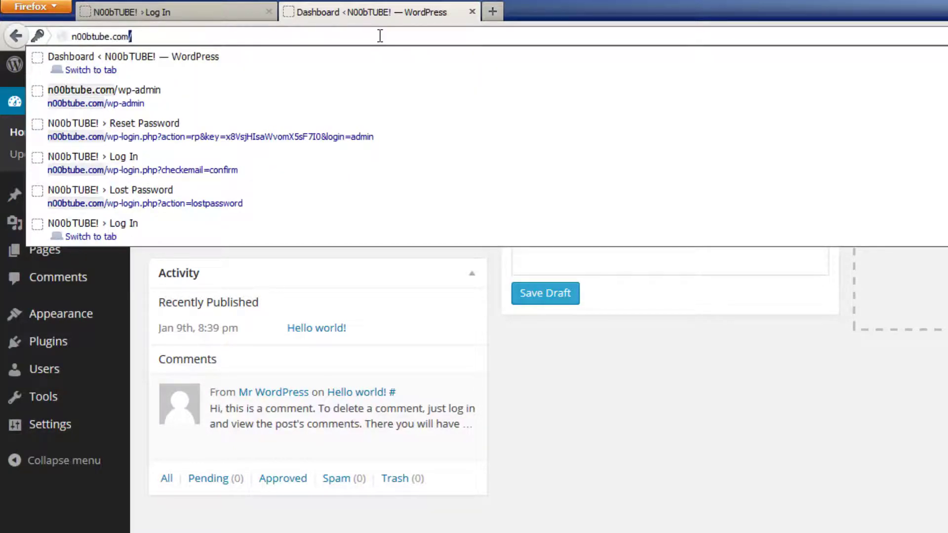
{"action": "type", "text": "/c"}
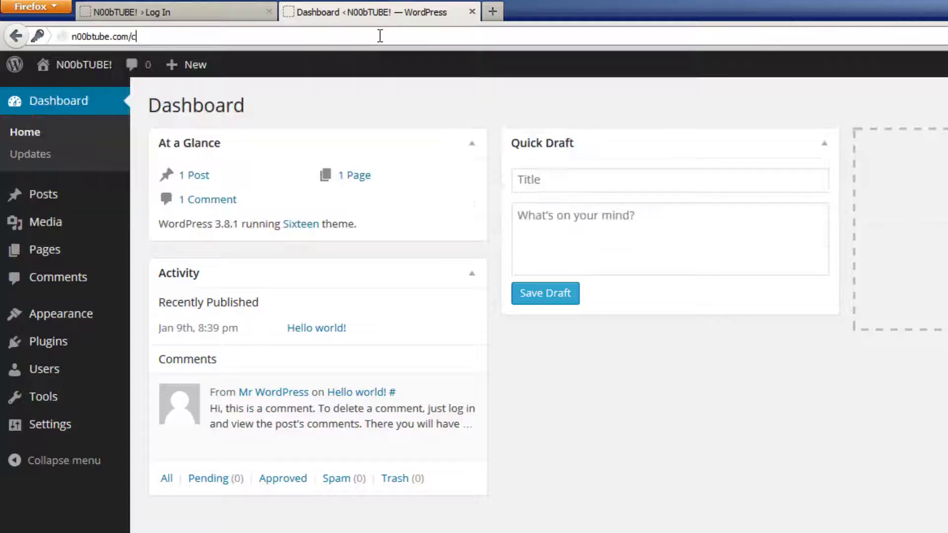
{"action": "type", "text": "panel"}
{"action": "key", "text": "Return"}
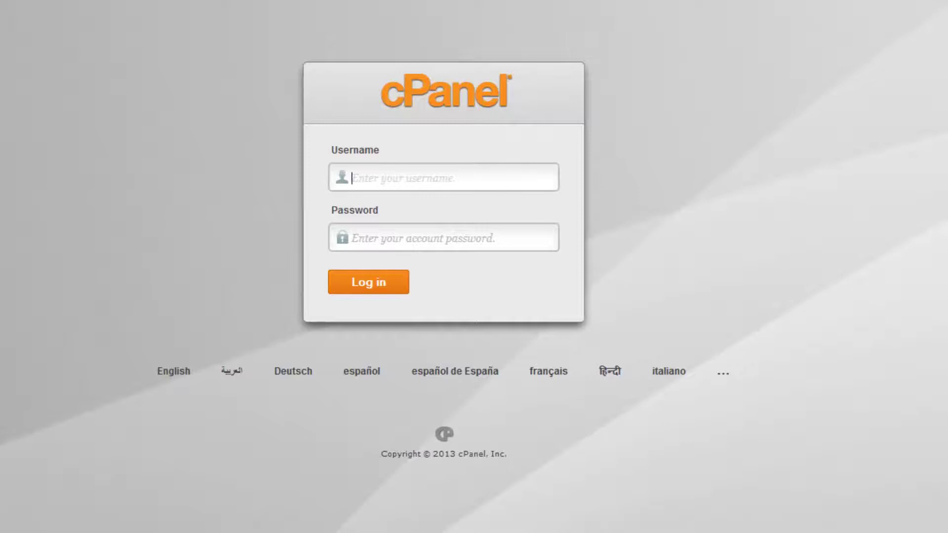
{"action": "type", "text": "n00b"}
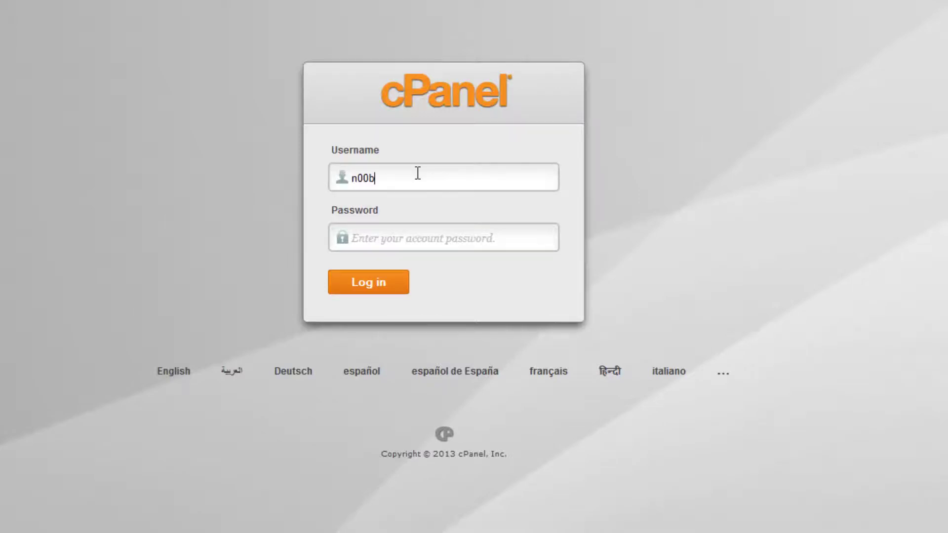
{"action": "type", "text": "tube"}
Sign in to cPanel with the hosting account's username and password
{"action": "key", "text": "BackSpace"}
{"action": "key", "text": "BackSpace"}
{"action": "key", "text": "BackSpace"}
{"action": "left_click", "coordinate": [421, 239]}
{"action": "type", "text": "*"}
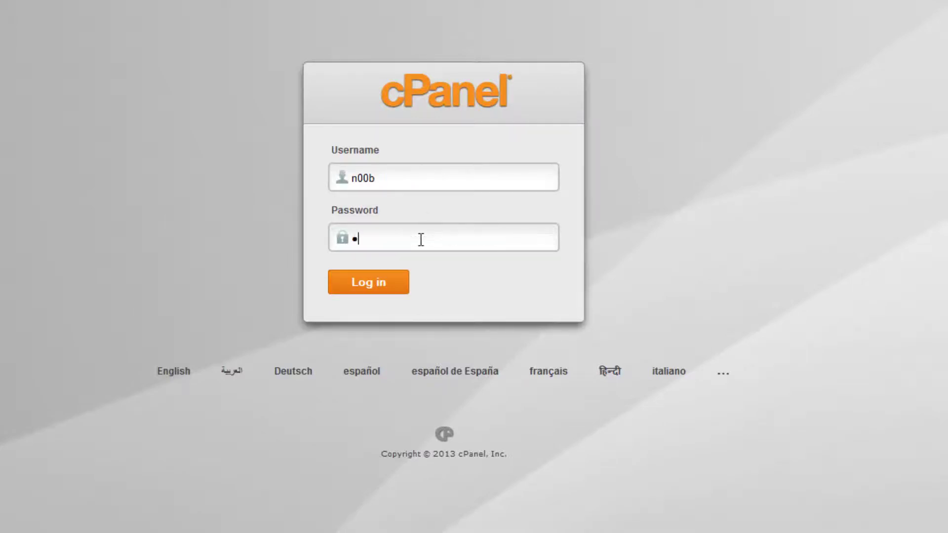
{"action": "type", "text": "********"}
{"action": "left_click", "coordinate": [397, 290]}
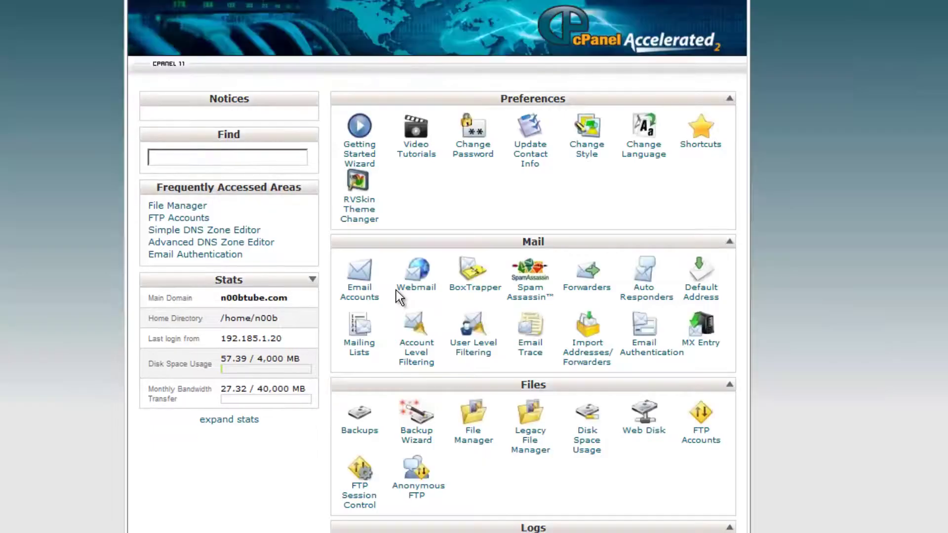
{"action": "scroll", "coordinate": [771, 446], "scroll_direction": "down", "scroll_amount": 10}
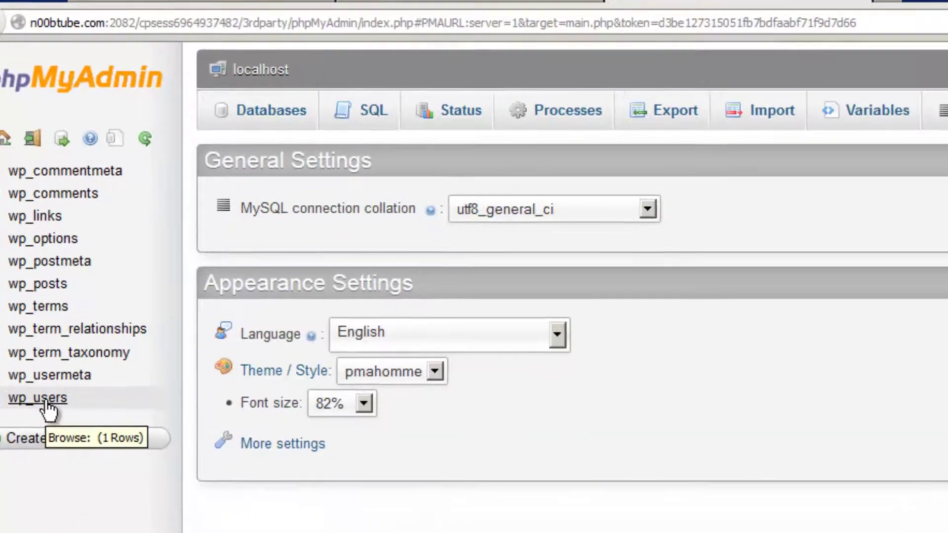
Browse the wp_users table rows in phpMyAdmin showing the admin entry
{"action": "left_click", "coordinate": [75, 451]}
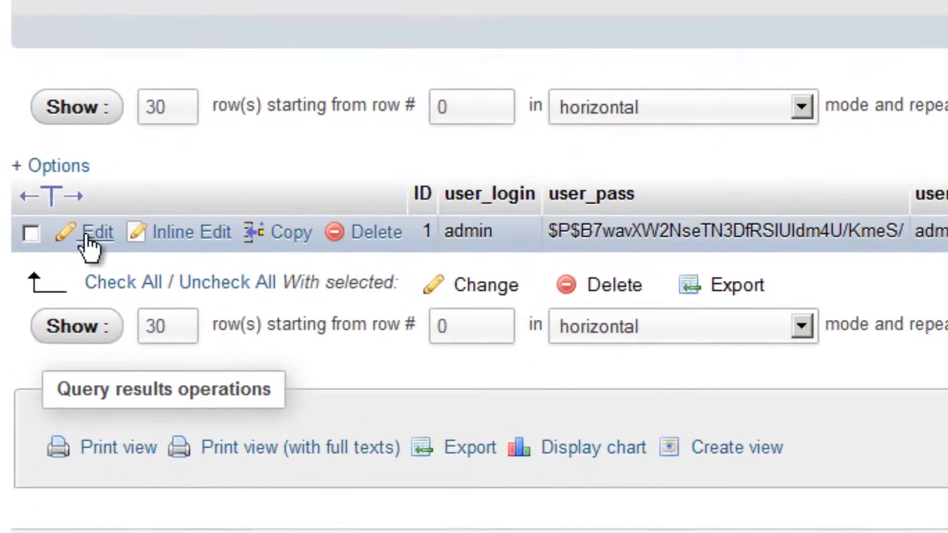
{"action": "left_click", "coordinate": [54, 211]}
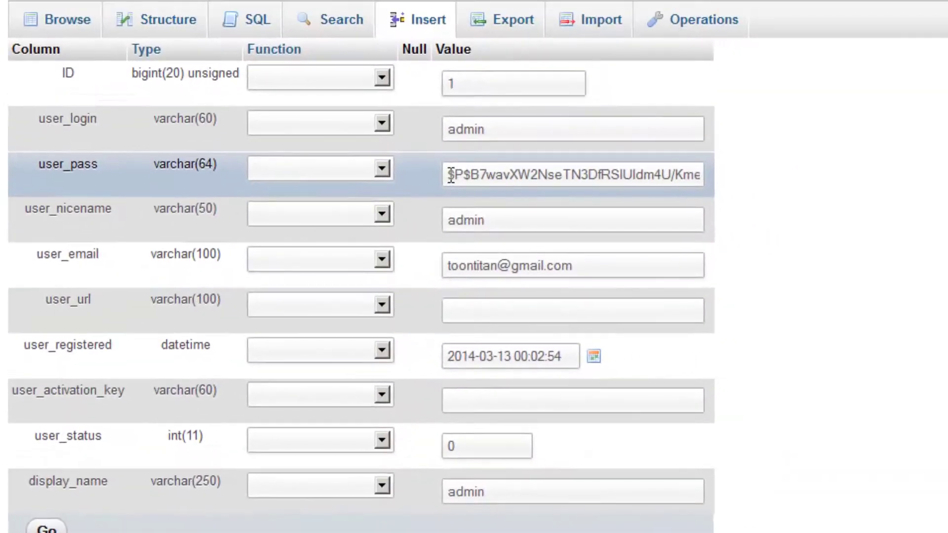
{"action": "left_click_drag", "start_coordinate": [449, 175], "coordinate": [737, 174]}
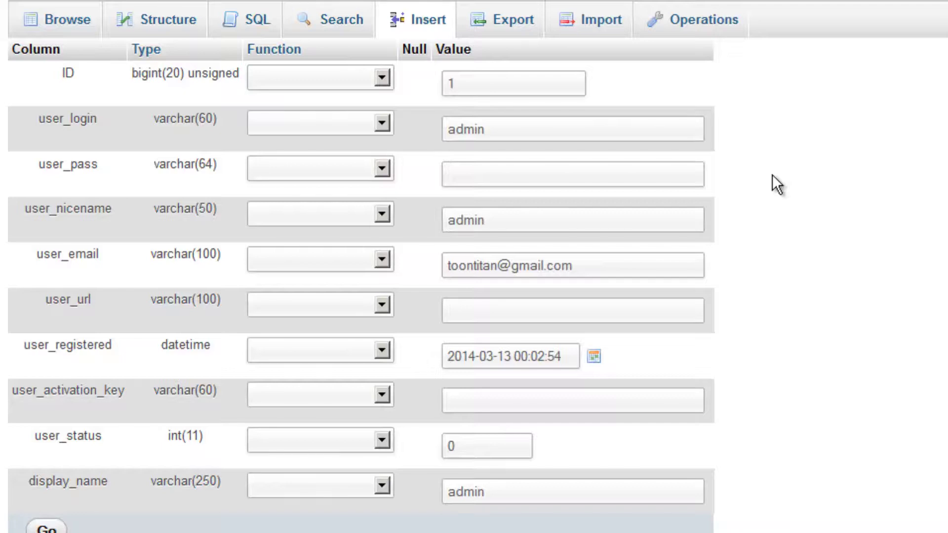
{"action": "left_click", "coordinate": [384, 168]}
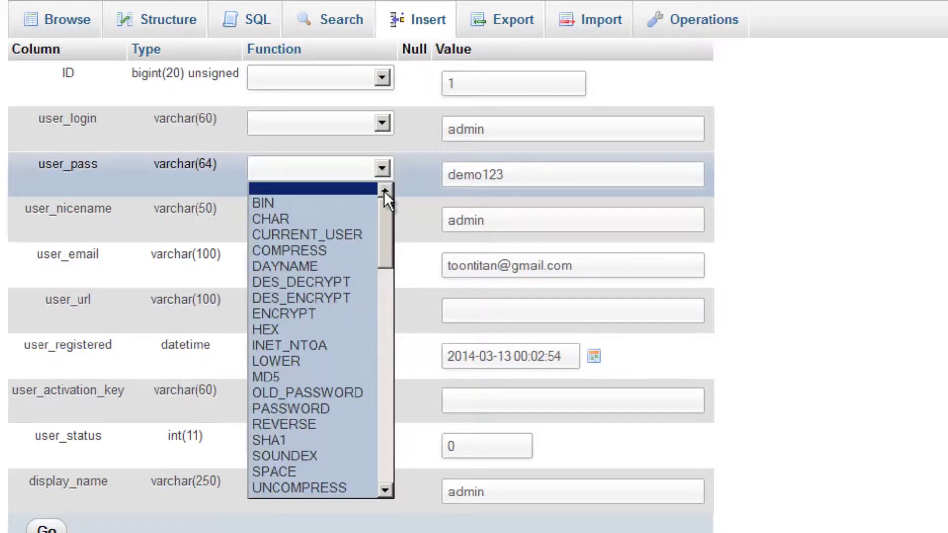
{"action": "mouse_move", "coordinate": [385, 217]}
{"action": "left_mouse_down"}
{"action": "mouse_move", "coordinate": [381, 421]}
{"action": "mouse_move", "coordinate": [382, 230]}
{"action": "left_mouse_up"}
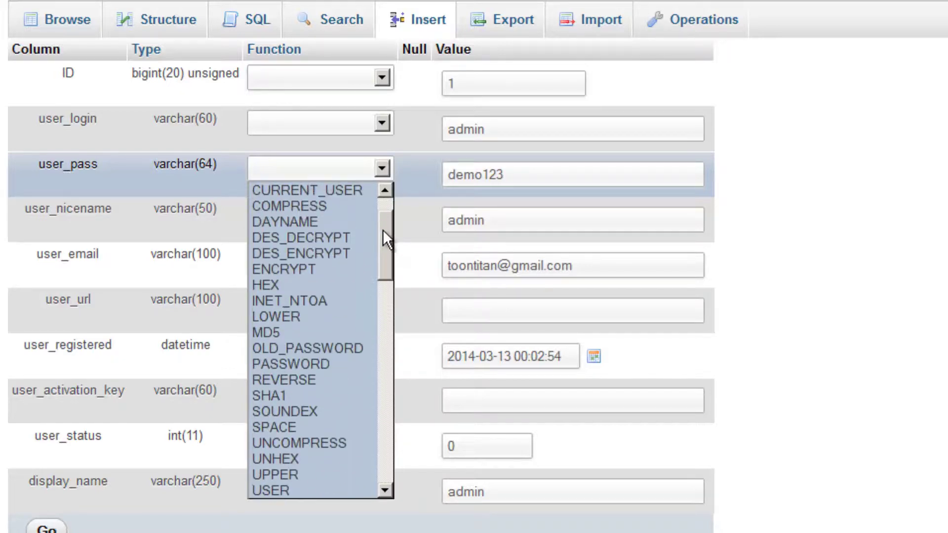
{"action": "left_click", "coordinate": [277, 343]}
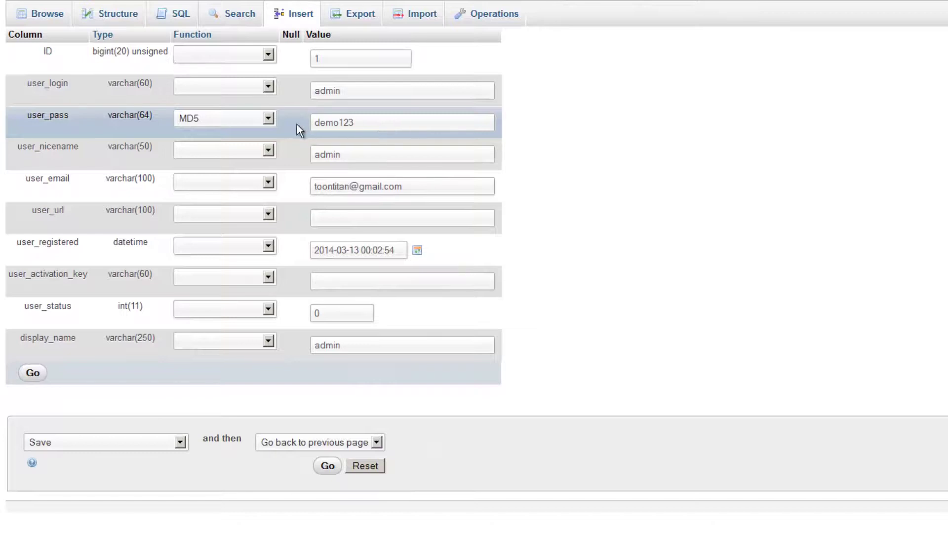
{"action": "left_click", "coordinate": [35, 373]}
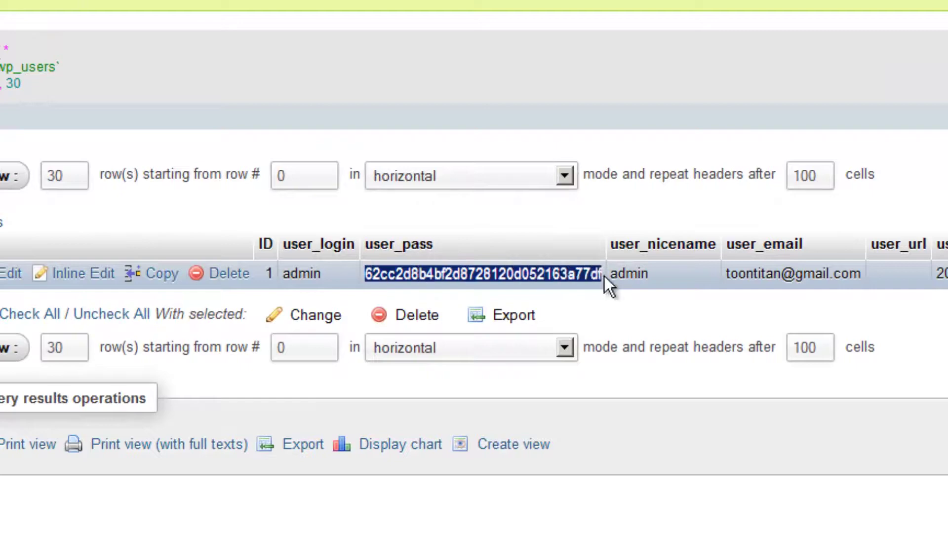
Highlight the new user_pass hash in the saved admin row
{"action": "left_click_drag", "start_coordinate": [366, 275], "coordinate": [681, 491]}
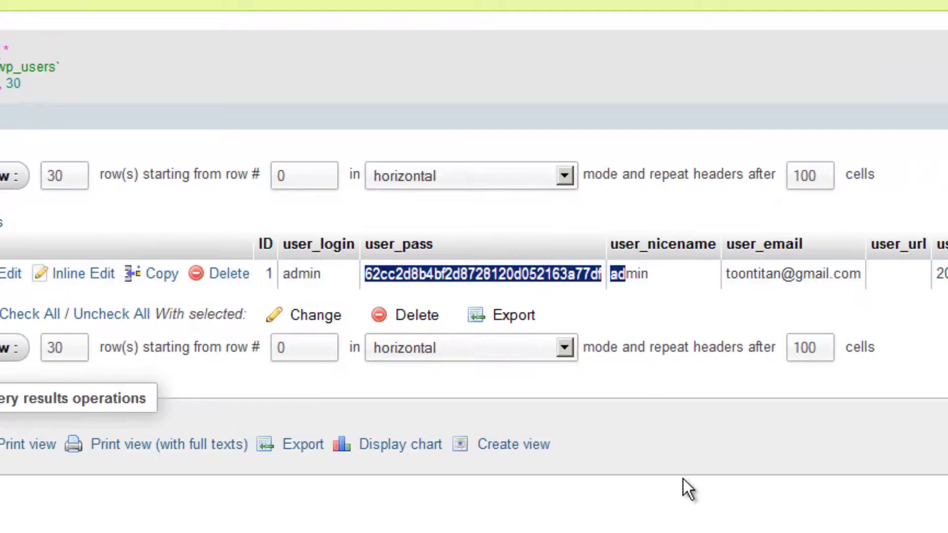
{"action": "left_click", "coordinate": [681, 490]}
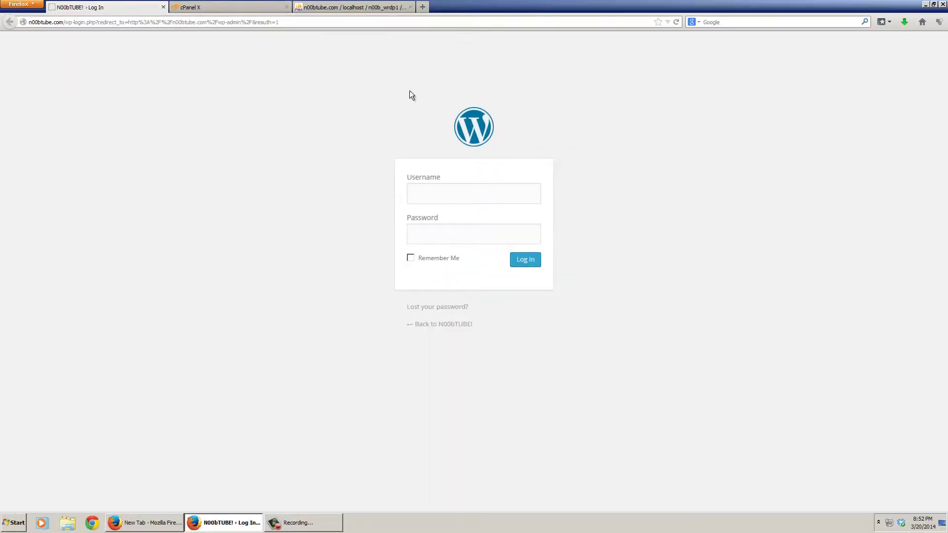
{"action": "left_click", "coordinate": [483, 194]}
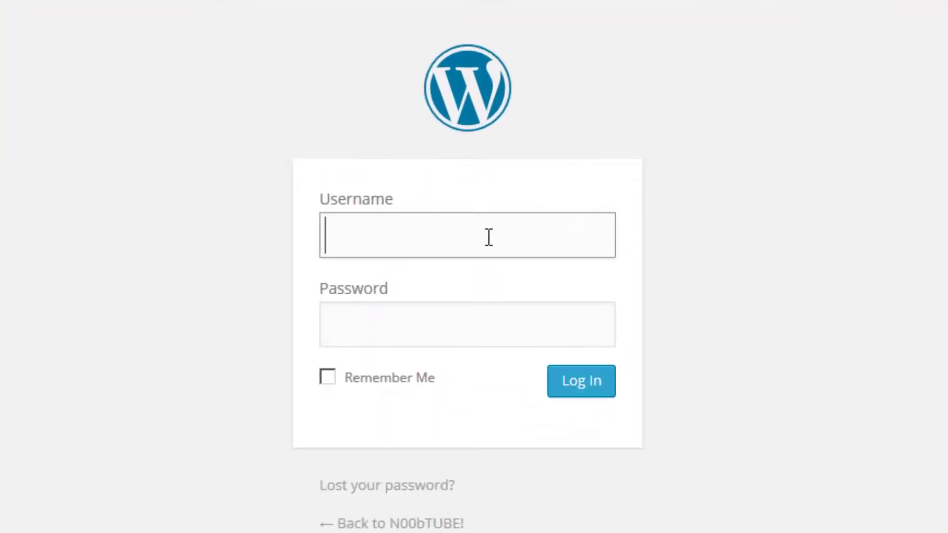
{"action": "type", "text": "adm"}
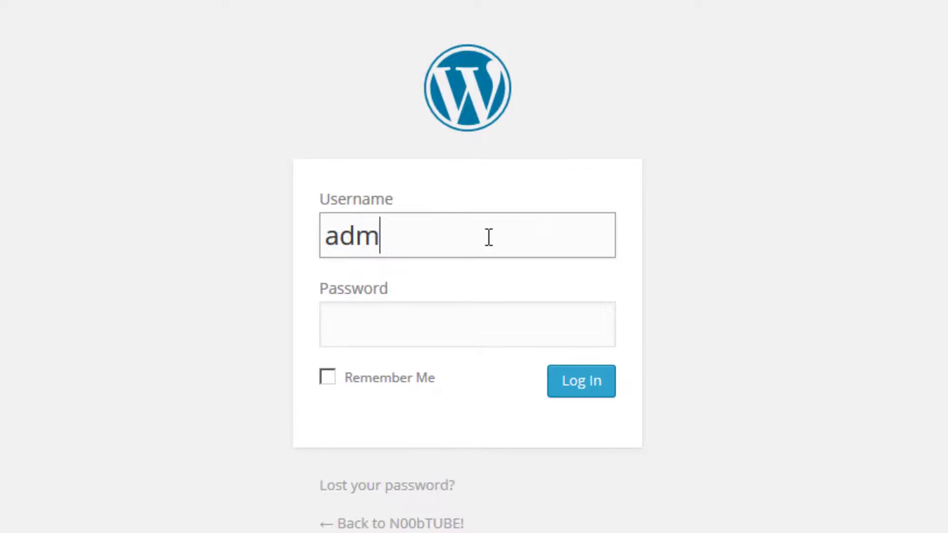
{"action": "type", "text": "in"}
{"action": "left_click", "coordinate": [511, 318]}
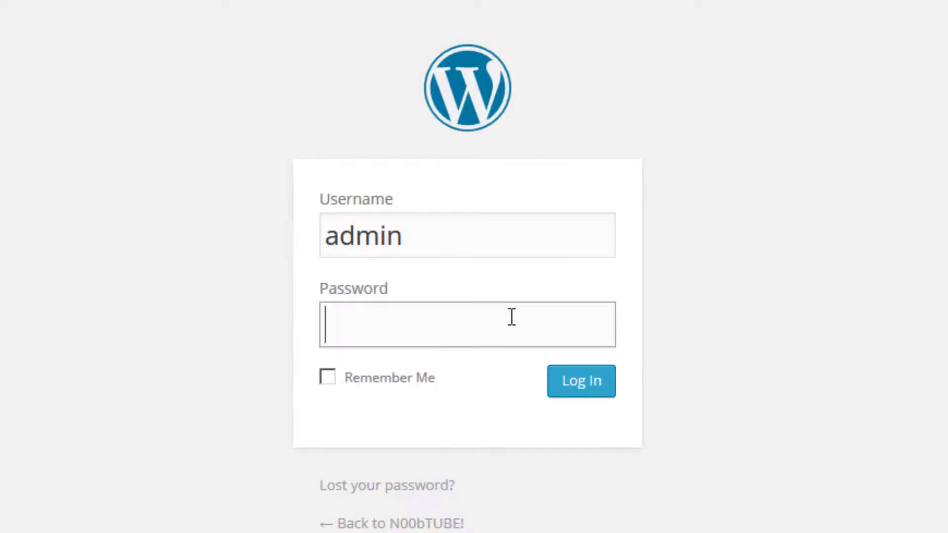
{"action": "type", "text": "***"}
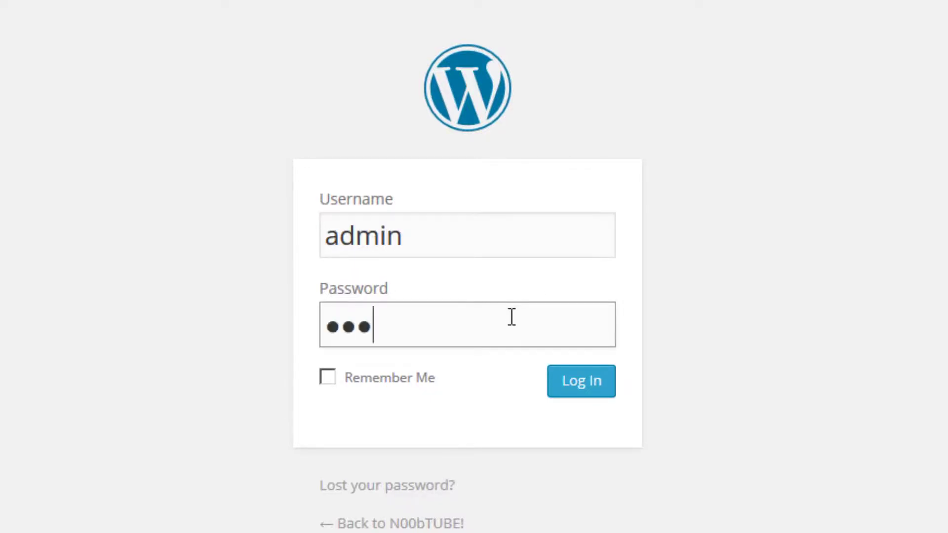
{"action": "type", "text": "****"}
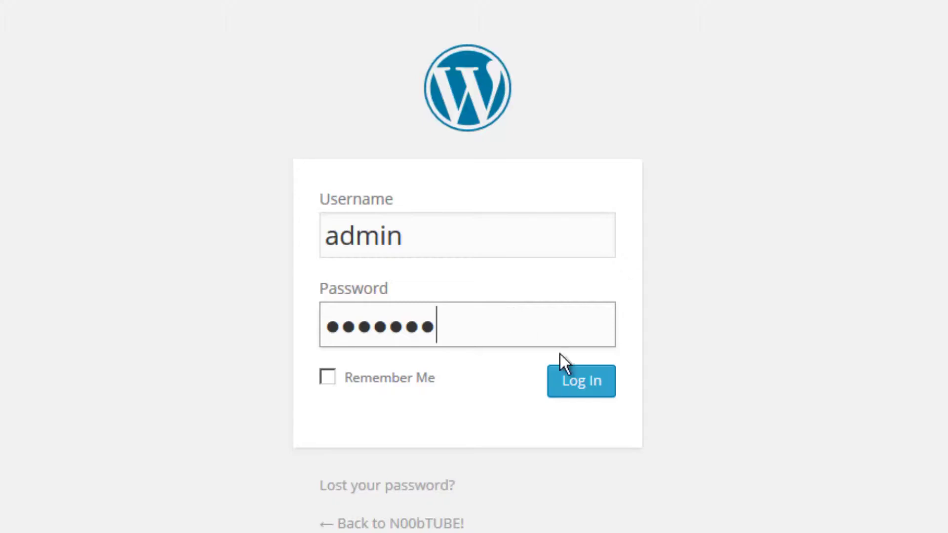
{"action": "left_click", "coordinate": [525, 260]}
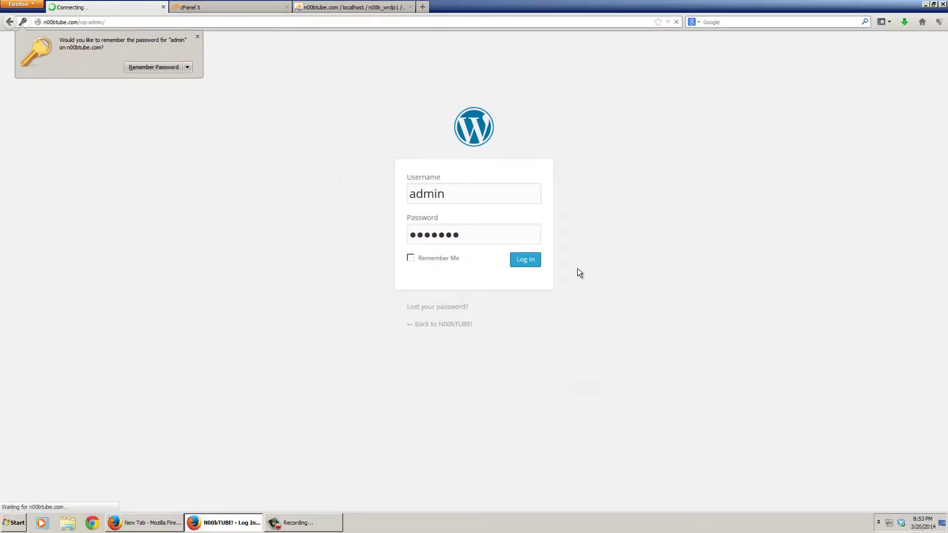